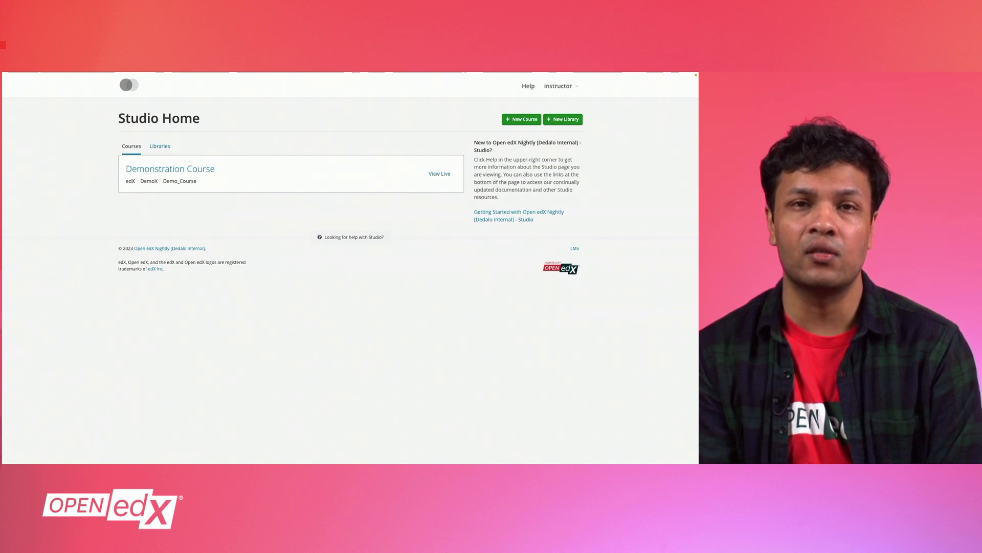
Step: Go to the Demonstration Course's Advanced Settings page
{"action": "left_click", "coordinate": [207, 173]}
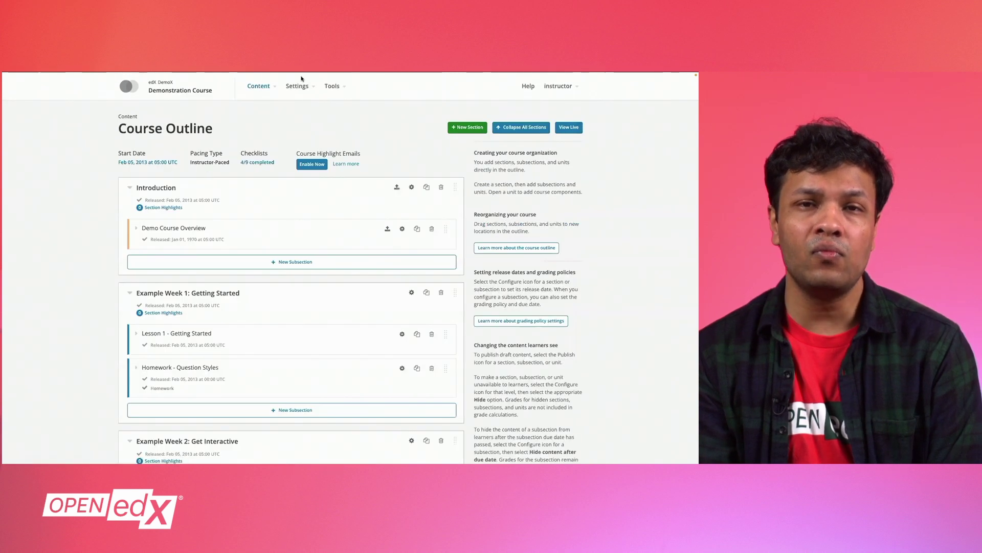
{"action": "left_click", "coordinate": [299, 87]}
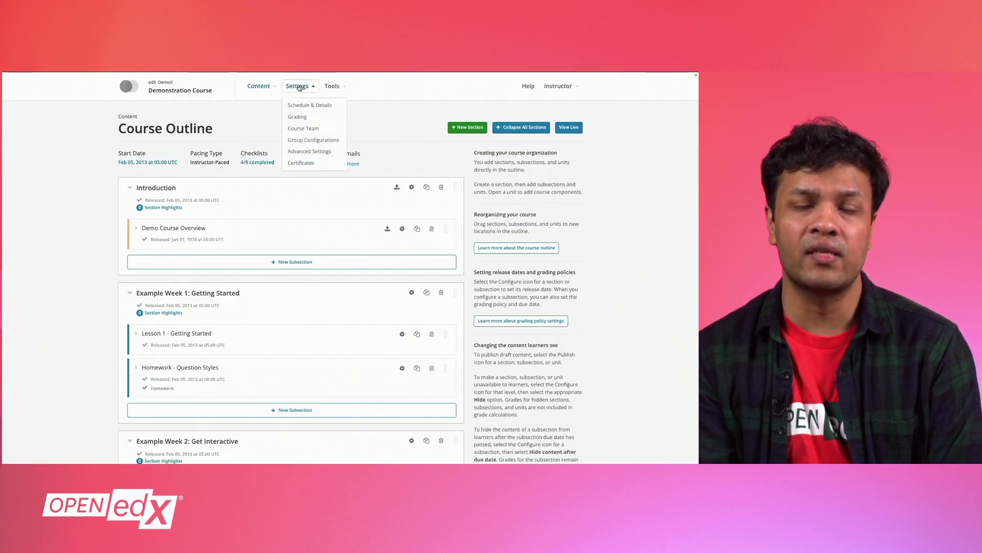
{"action": "left_click", "coordinate": [300, 152]}
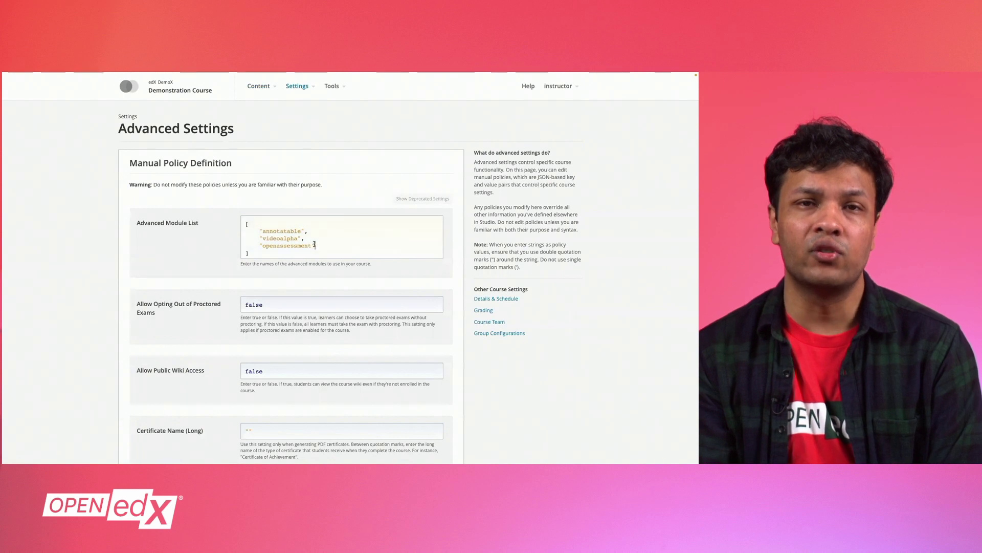
Step: Add "lti_consumer" to the Advanced Module List and search the page for 'lti'
{"action": "key", "text": "Return"}
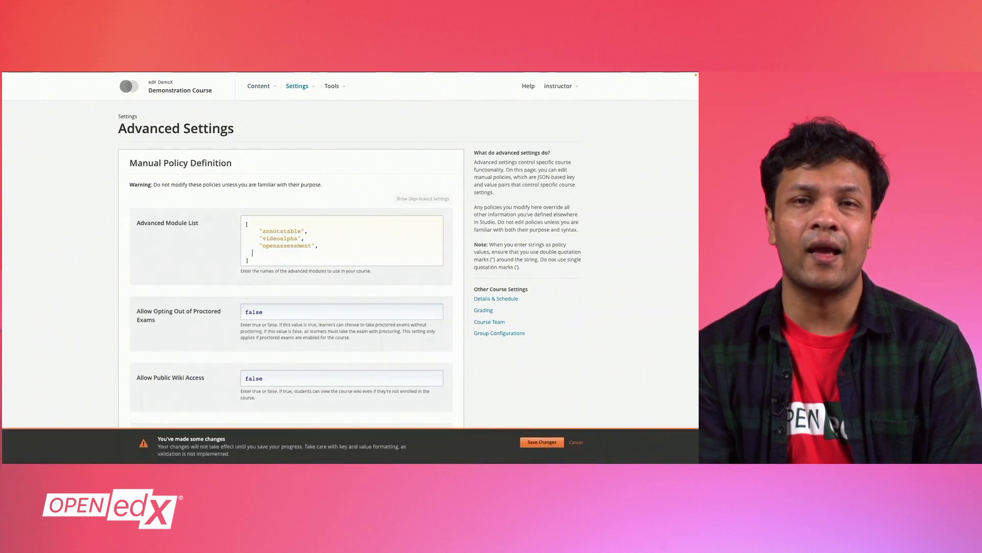
{"action": "type", "text": "\"lti_consumer\""}
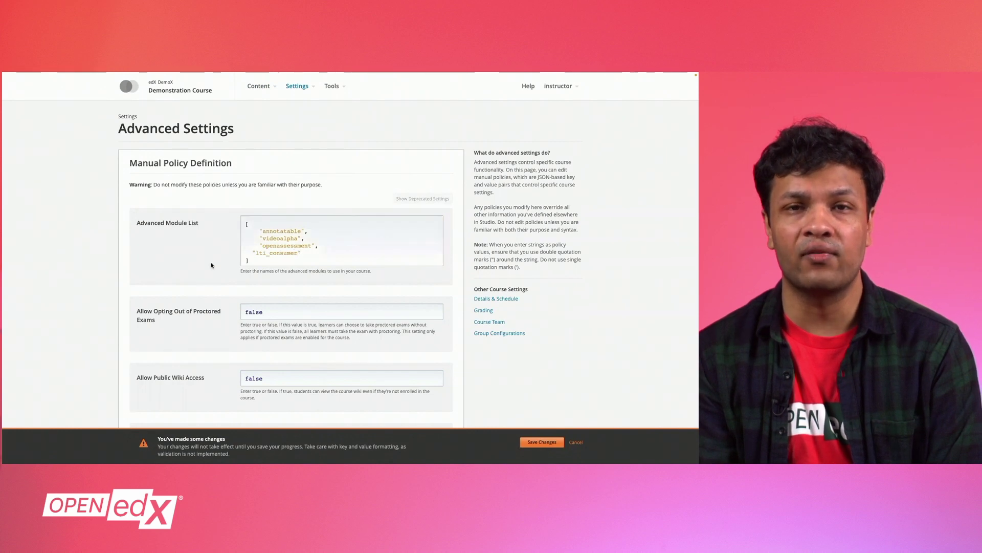
{"action": "key", "text": "ctrl+f"}
{"action": "type", "text": "lti"}
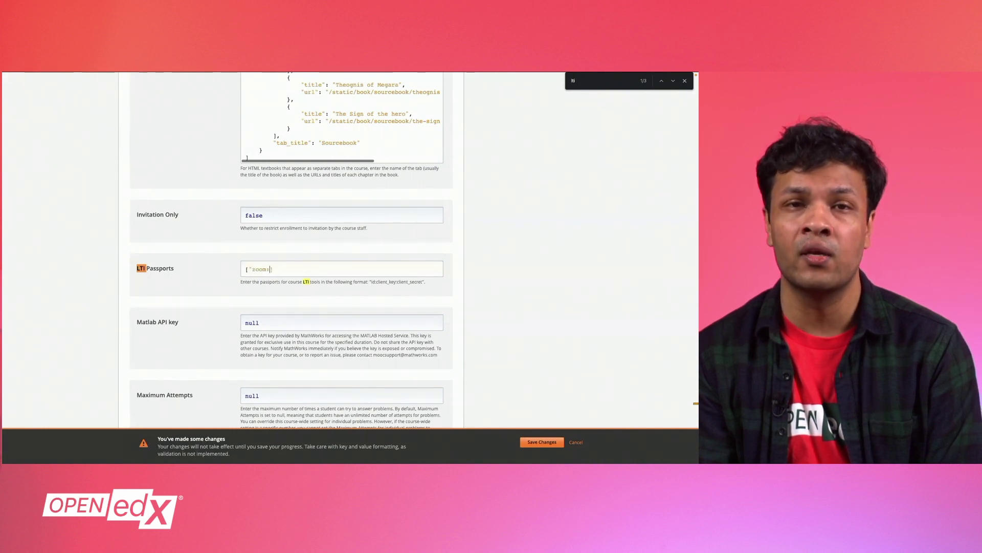
Step: Finish typing the zoom: passport entry and switch to the Zoom LTI Pro manage page
{"action": "type", "text": ":"}
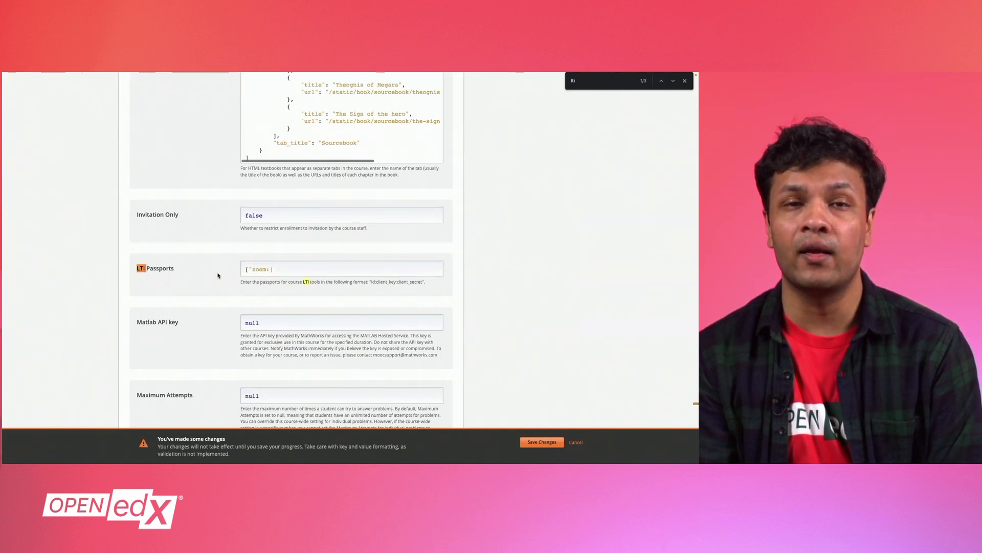
{"action": "key", "text": "ctrl+Tab"}
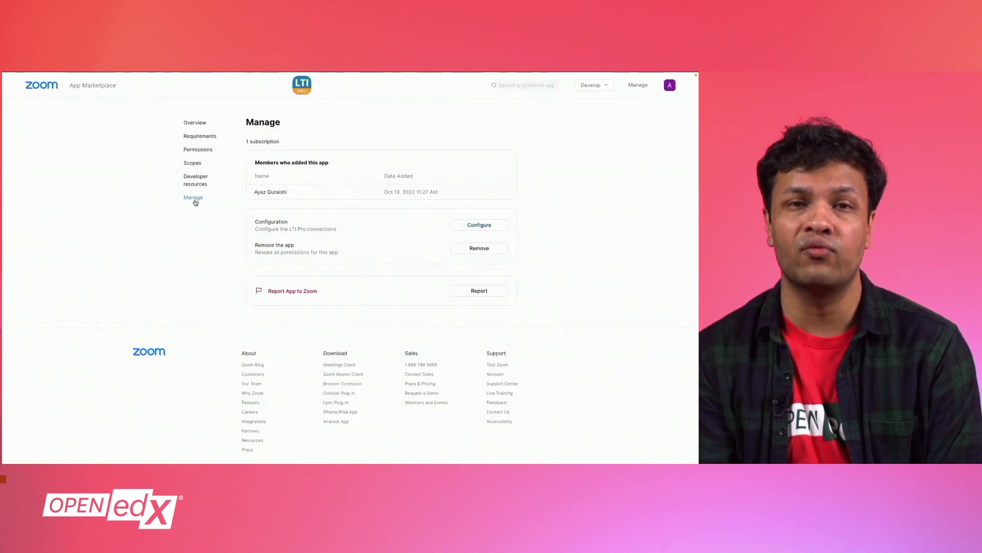
Step: Copy the LTI Key from the zoom-lti credential in the LTI Pro configuration
{"action": "left_click", "coordinate": [471, 226]}
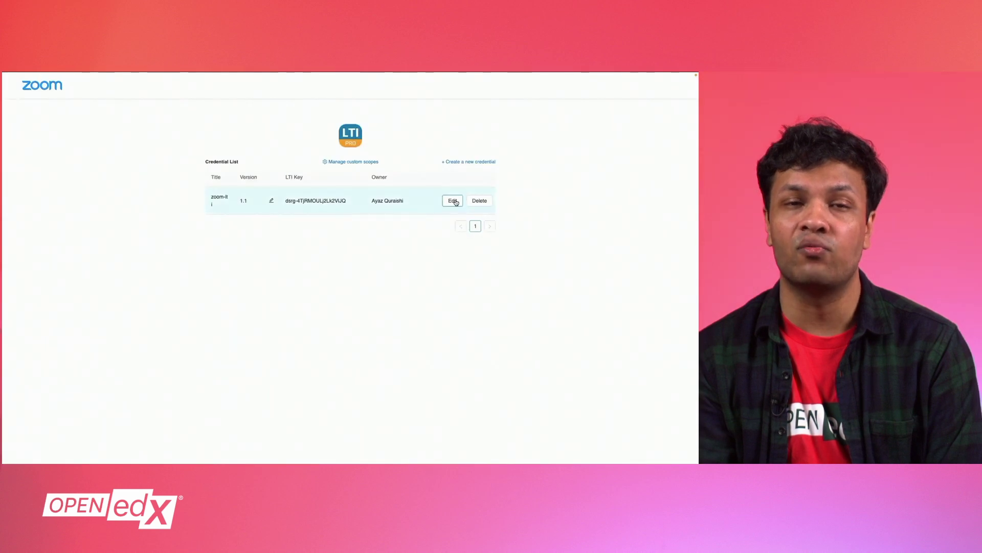
{"action": "left_click", "coordinate": [455, 201]}
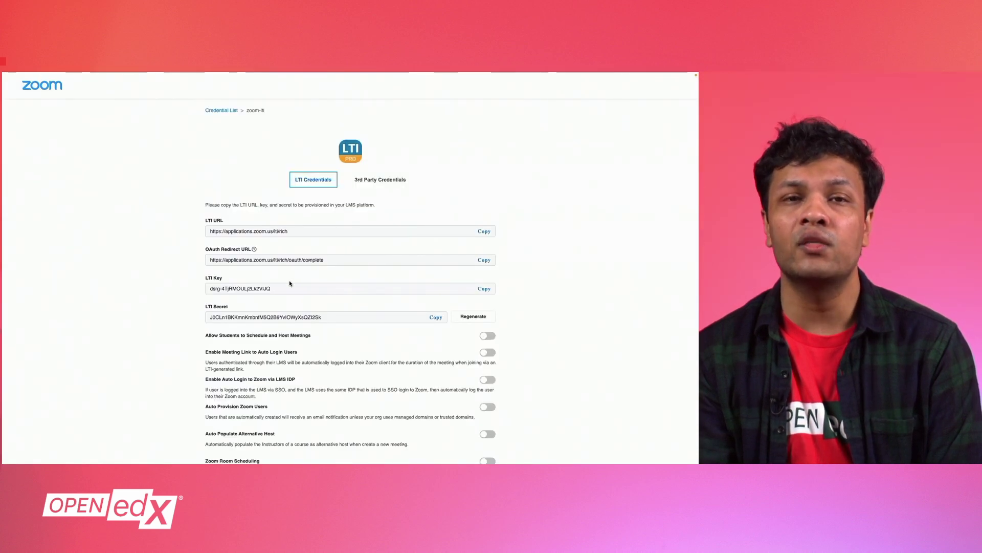
{"action": "left_click", "coordinate": [484, 288]}
{"action": "left_click", "coordinate": [484, 288]}
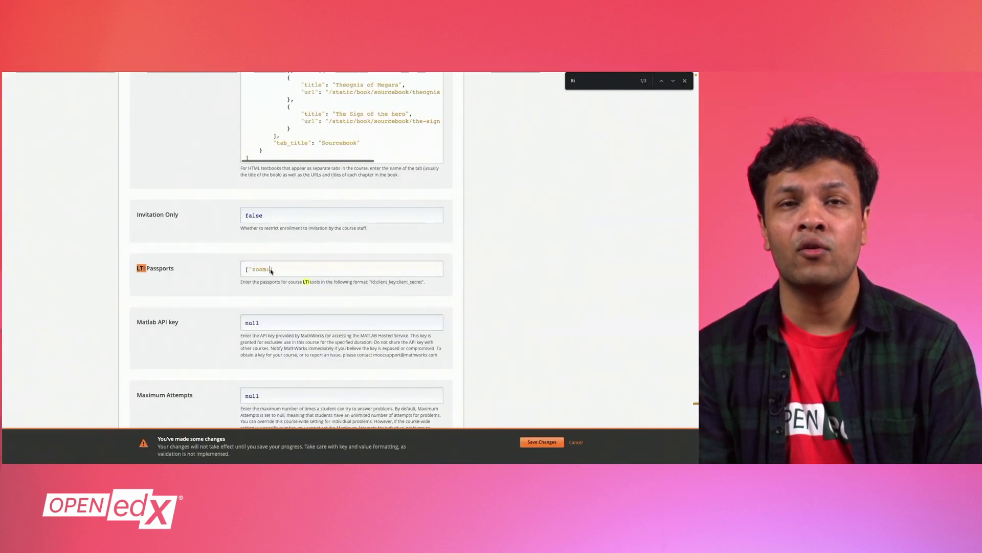
Step: Paste the LTI Key after 'zoom:' with a trailing colon, then select the LTI Secret
{"action": "key", "text": "ctrl+v"}
{"action": "type", "text": ":"}
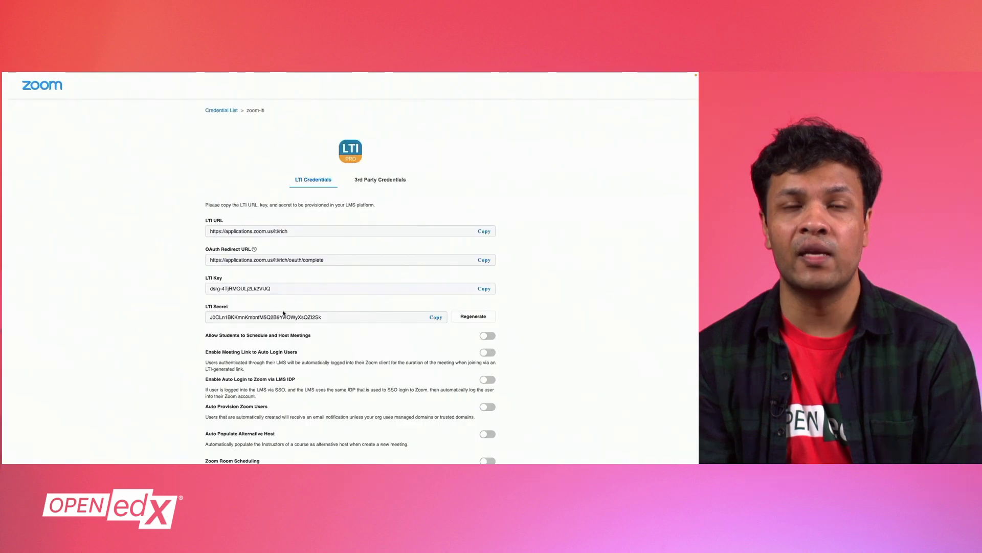
{"action": "double_click", "coordinate": [283, 317]}
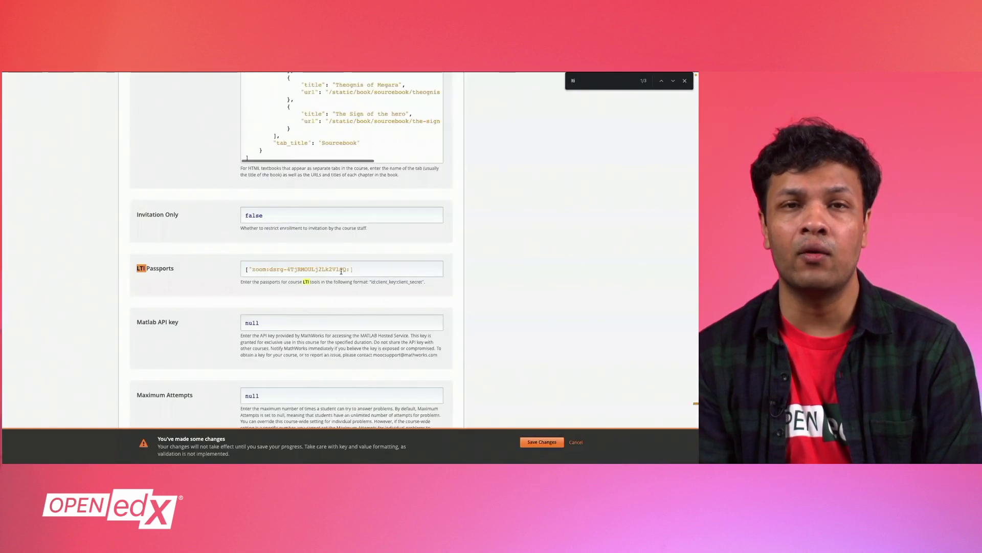
{"action": "left_click", "coordinate": [352, 270]}
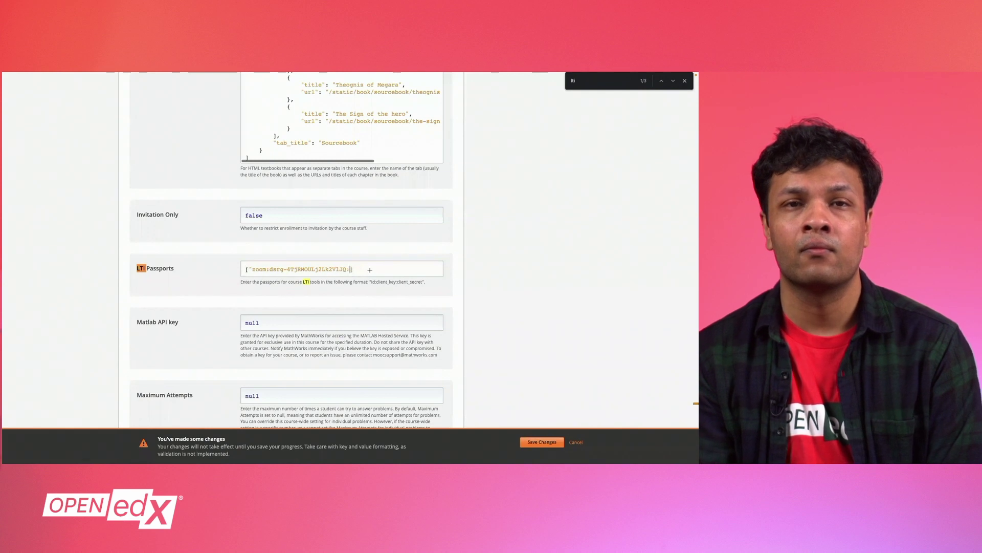
Step: Paste the LTI Secret after the key, close the quote, and save the advanced settings
{"action": "key", "text": "ctrl+v"}
{"action": "type", "text": "\""}
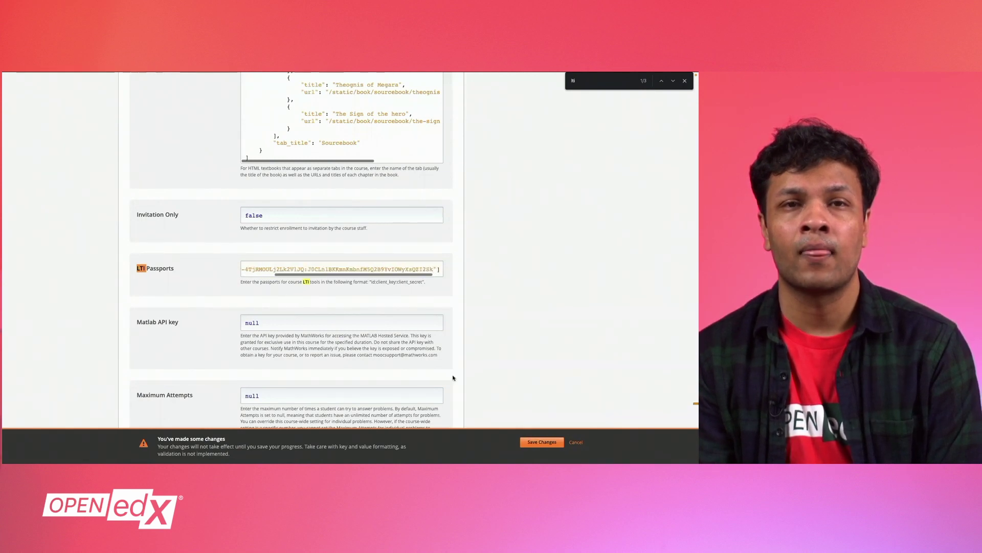
{"action": "left_click", "coordinate": [533, 445]}
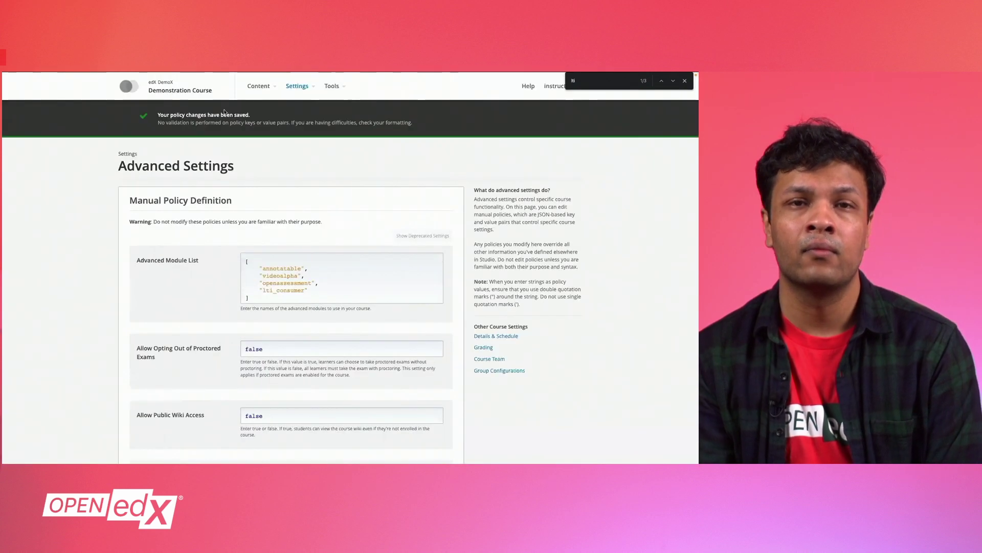
Step: Open the LTI Integration unit under Demo Course Overview in the course outline
{"action": "left_click", "coordinate": [189, 90]}
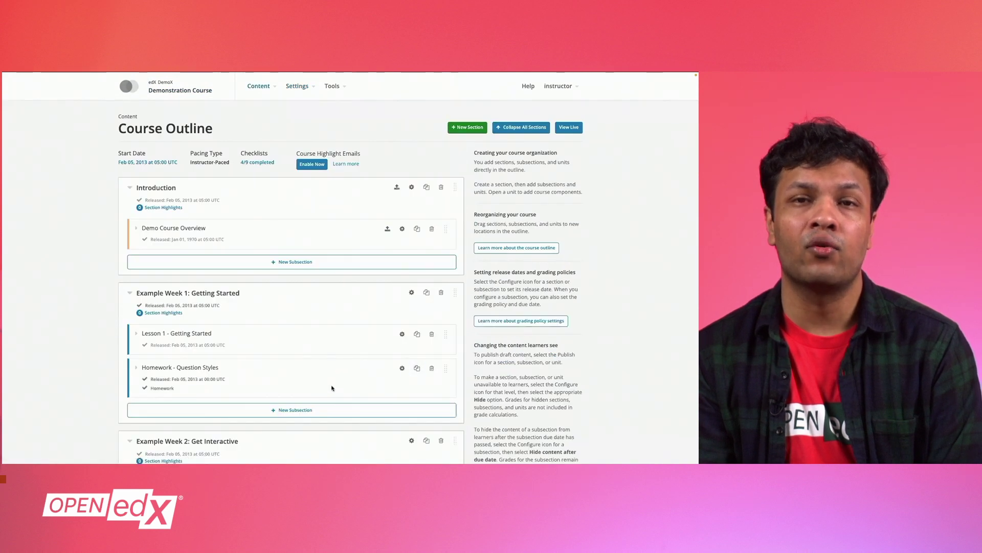
{"action": "left_click", "coordinate": [137, 228]}
{"action": "left_click", "coordinate": [156, 281]}
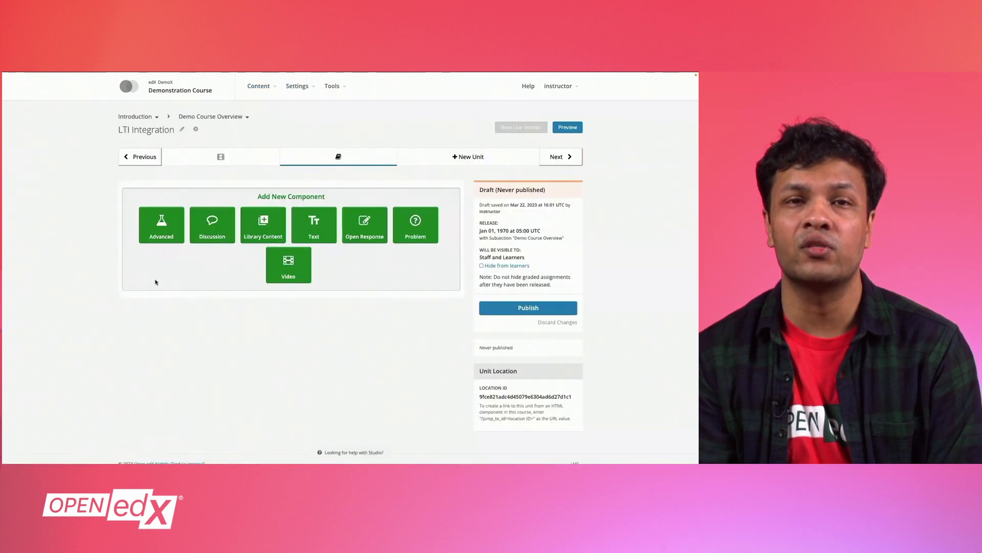
Step: Add an Advanced > LTI Consumer component and open its editor
{"action": "left_click", "coordinate": [167, 239]}
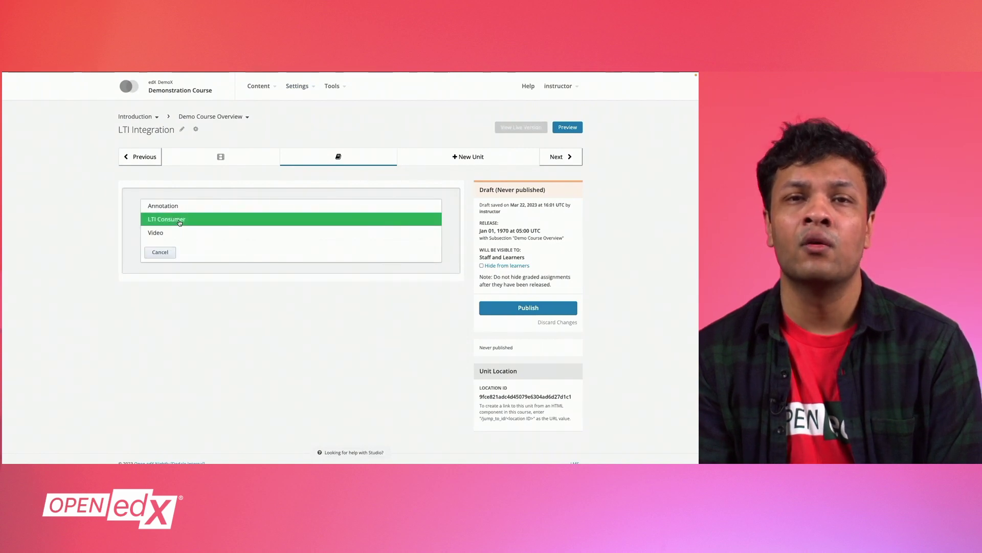
{"action": "left_click", "coordinate": [180, 220]}
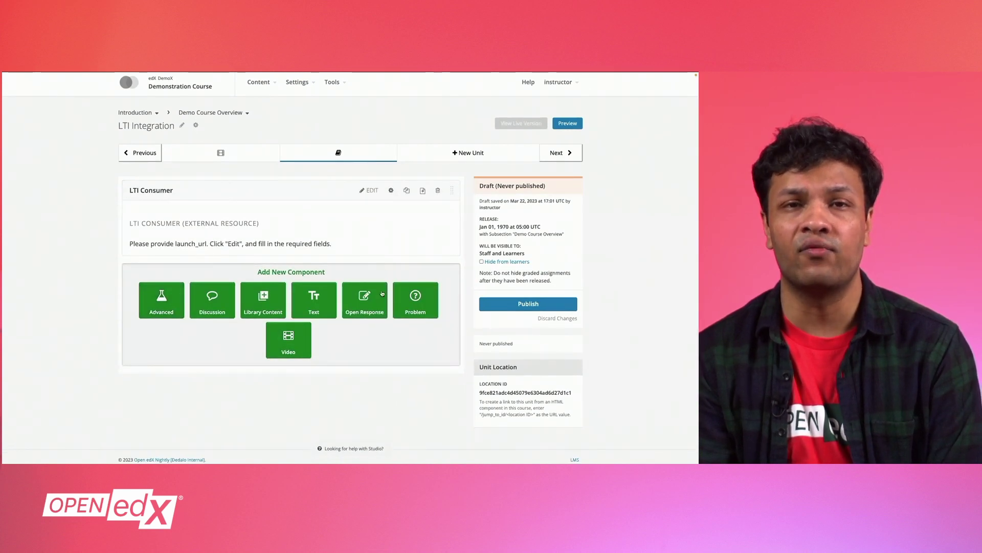
{"action": "left_click", "coordinate": [370, 190]}
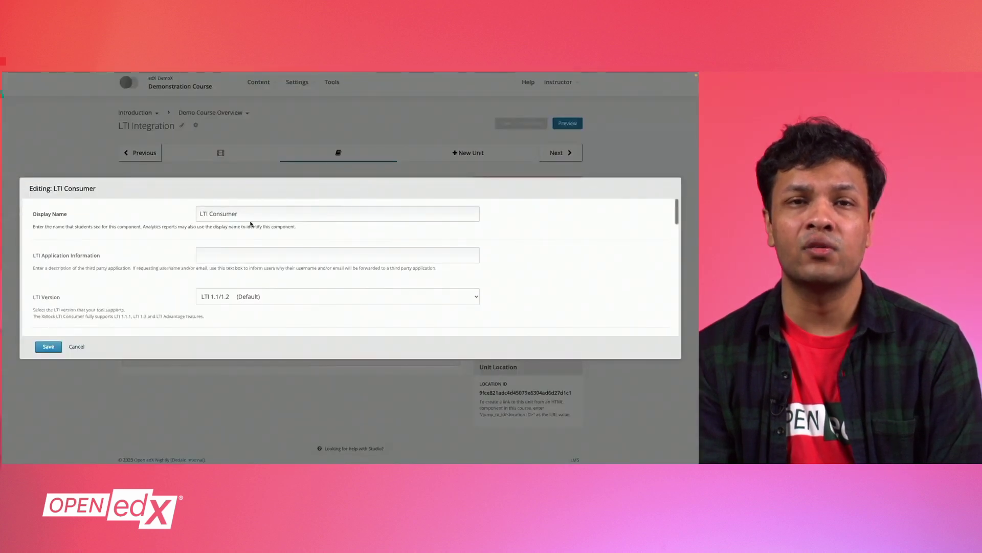
Step: Rename the component's display name to 'Zoom Live Session'
{"action": "left_click", "coordinate": [252, 214]}
{"action": "key", "text": "ctrl+shift+Left"}
{"action": "key", "text": "ctrl+shift+Left"}
{"action": "key", "text": "BackSpace"}
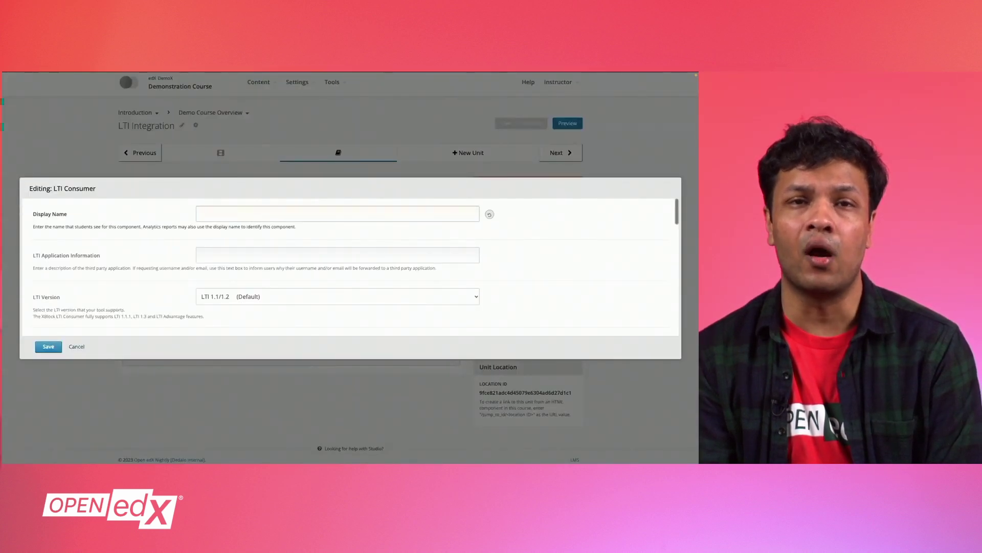
{"action": "right_click", "coordinate": [231, 220]}
{"action": "left_click", "coordinate": [246, 230]}
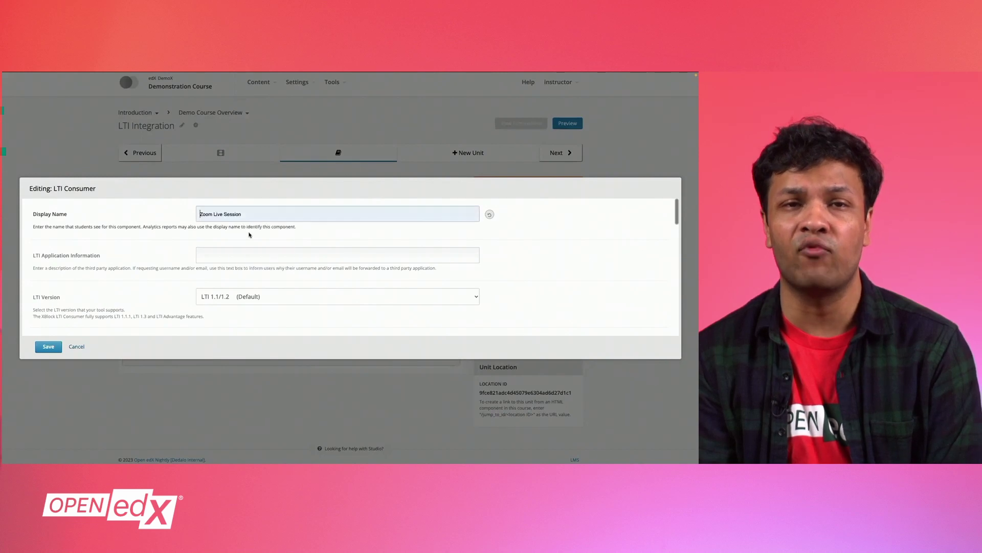
Step: Fill in the saved Zoom LTI application description and keep LTI version 1.1/1.2
{"action": "left_click", "coordinate": [241, 257]}
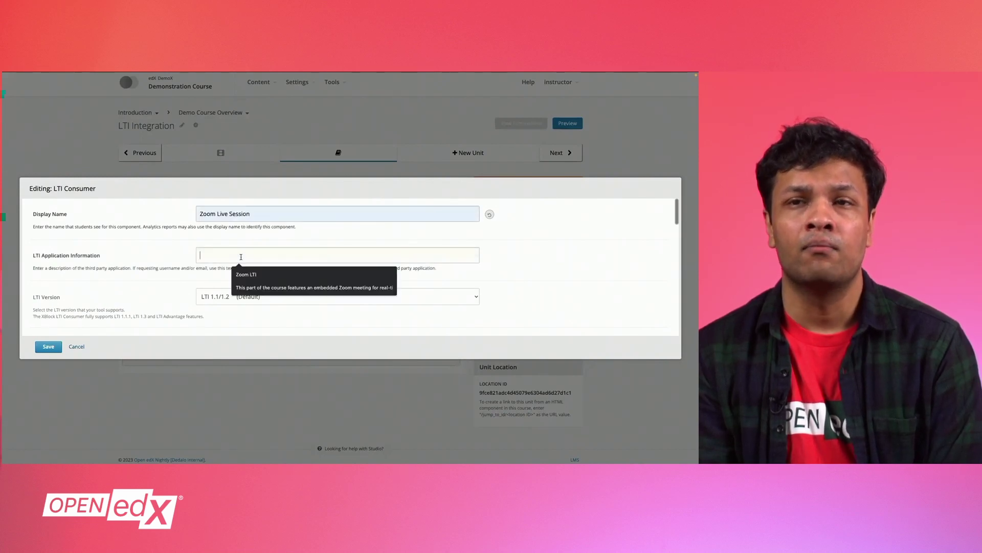
{"action": "left_click", "coordinate": [251, 288]}
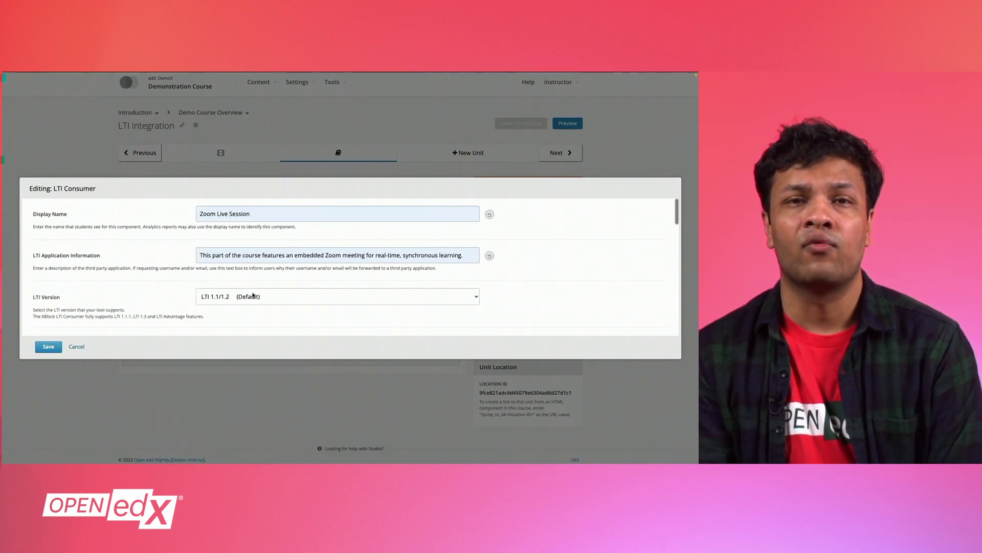
{"action": "left_click", "coordinate": [252, 296]}
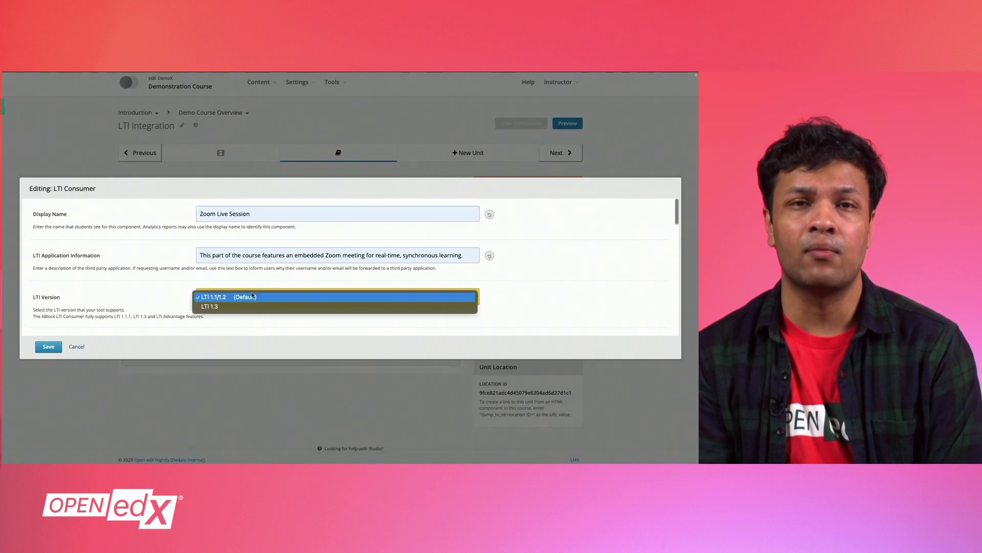
{"action": "left_click", "coordinate": [258, 298]}
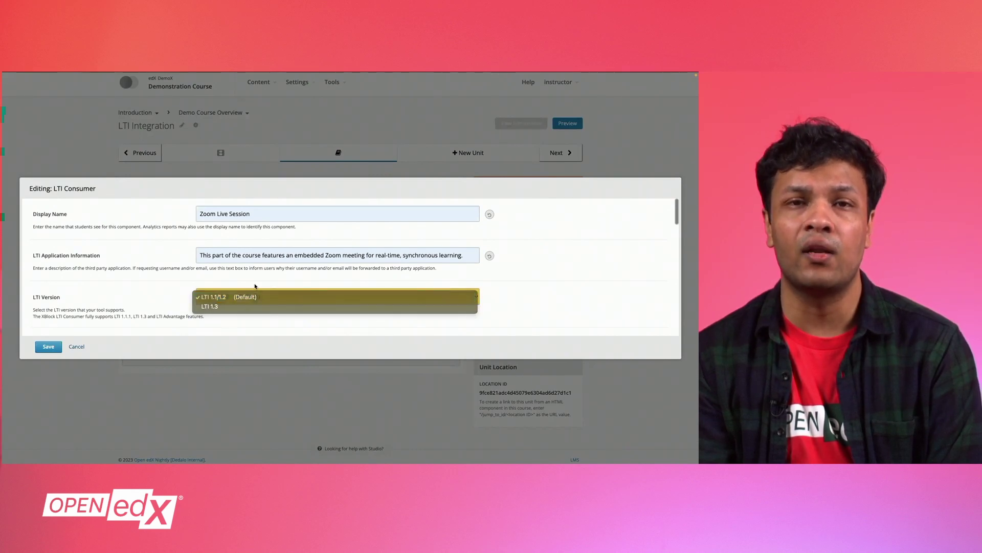
{"action": "scroll", "coordinate": [267, 315], "scroll_direction": "down", "scroll_amount": 3}
{"action": "scroll", "coordinate": [267, 296], "scroll_direction": "down", "scroll_amount": 1}
{"action": "left_click", "coordinate": [266, 237]}
{"action": "left_click", "coordinate": [249, 254]}
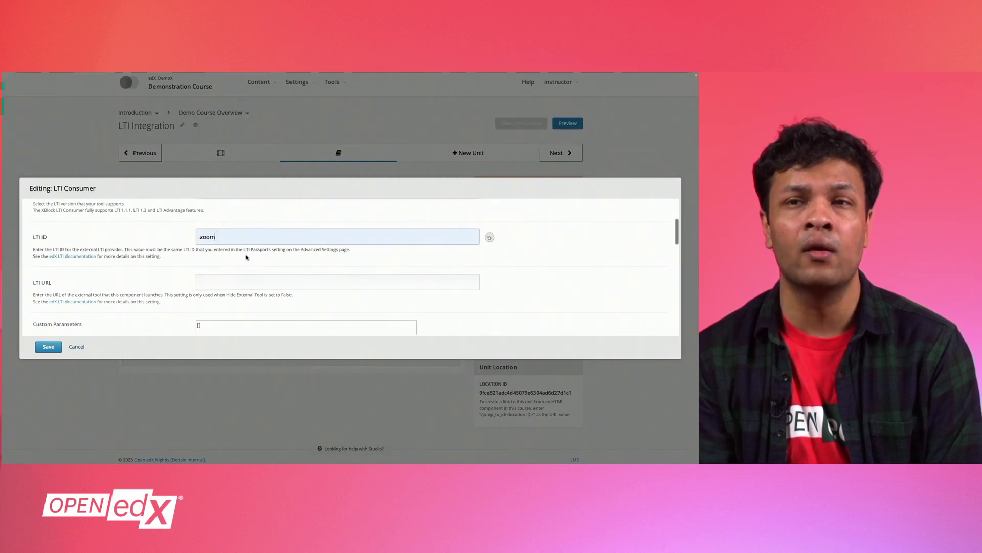
{"action": "left_click", "coordinate": [236, 282]}
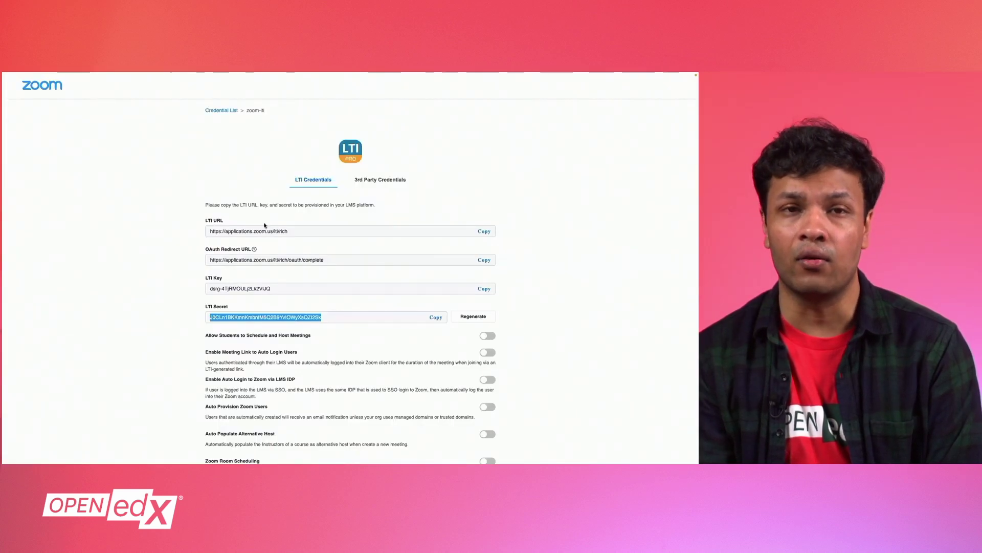
{"action": "triple_click", "coordinate": [264, 231]}
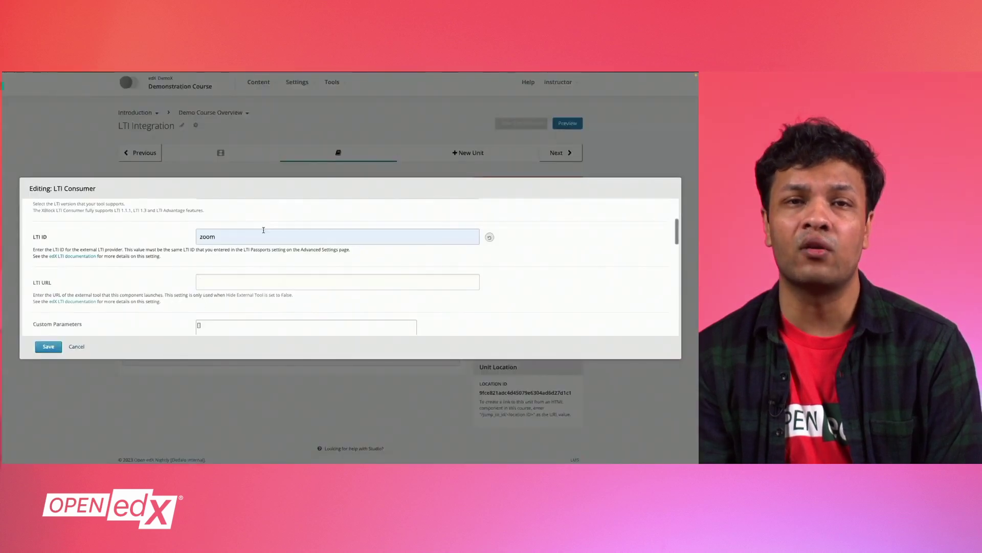
{"action": "key", "text": "Tab"}
{"action": "key", "text": "ctrl+v"}
Step: Add an instructor_email custom parameter set to the instructor's e-mail address
{"action": "left_click", "coordinate": [207, 326]}
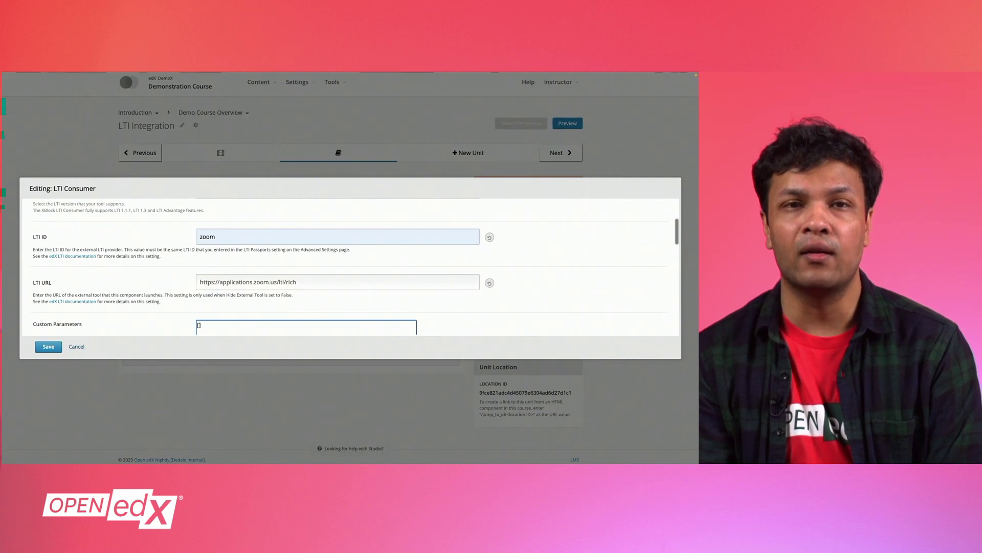
{"action": "type", "text": "instructor"}
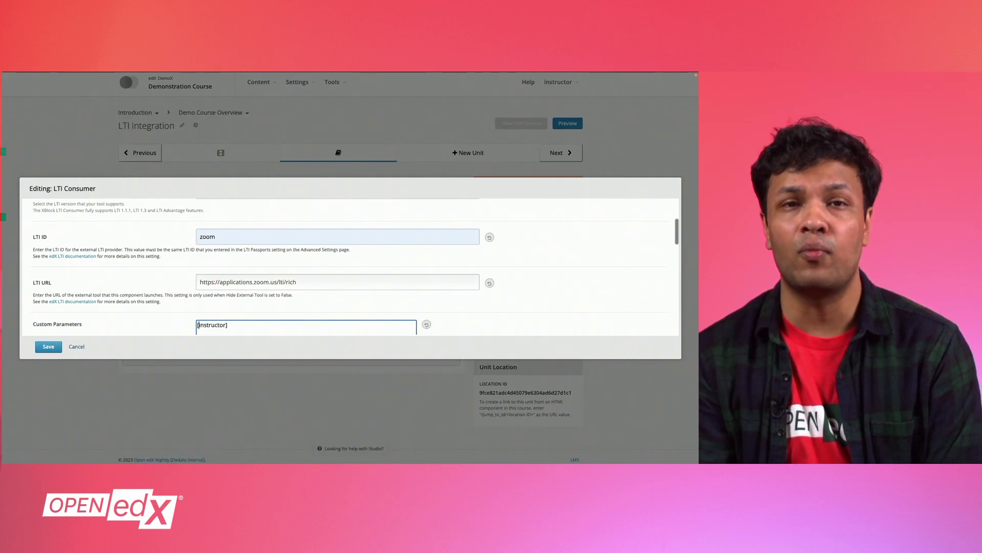
{"action": "type", "text": "\""}
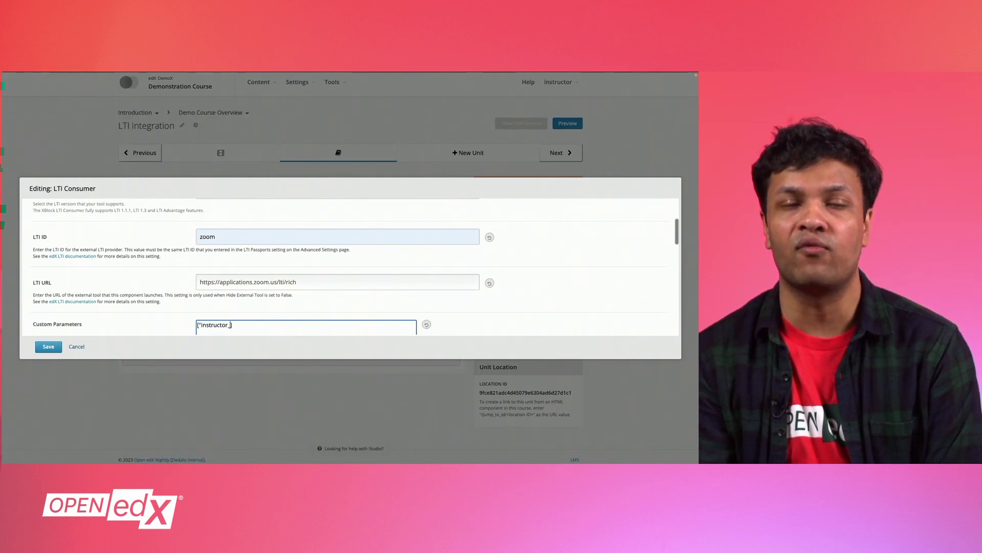
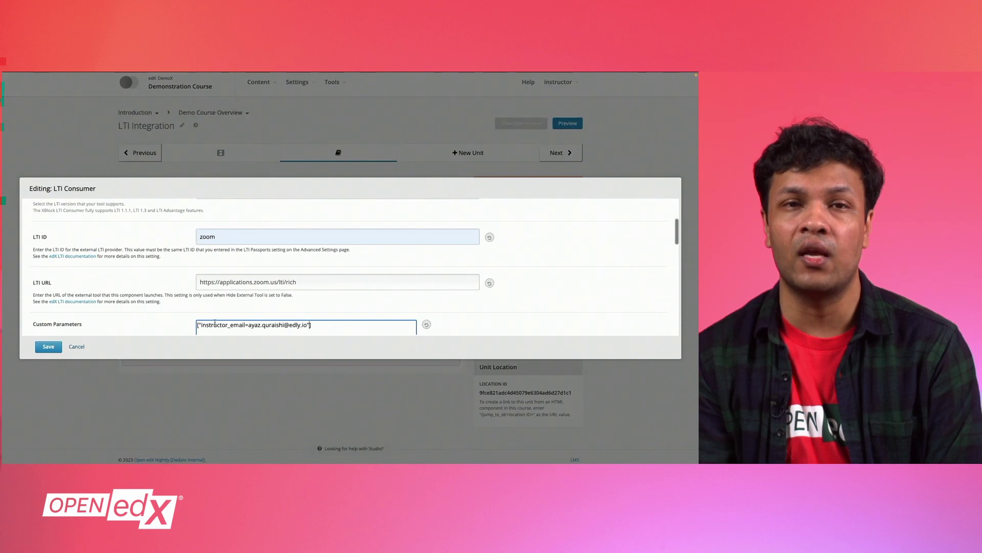
{"action": "scroll", "coordinate": [215, 323], "scroll_direction": "down", "scroll_amount": 1}
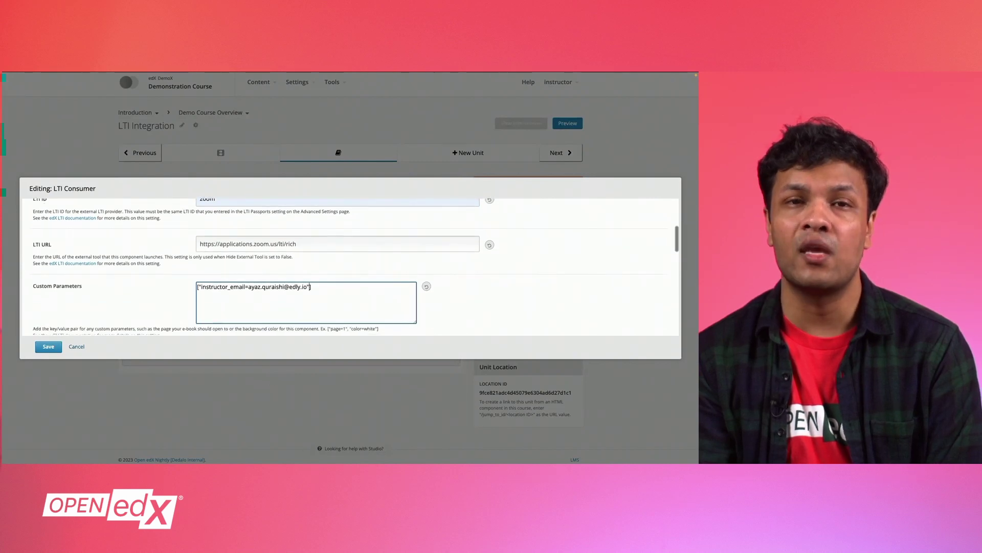
Step: Keep the launch target Inline and set the button text to 'Launch Zoom Meeting'
{"action": "scroll", "coordinate": [333, 304], "scroll_direction": "down", "scroll_amount": 3}
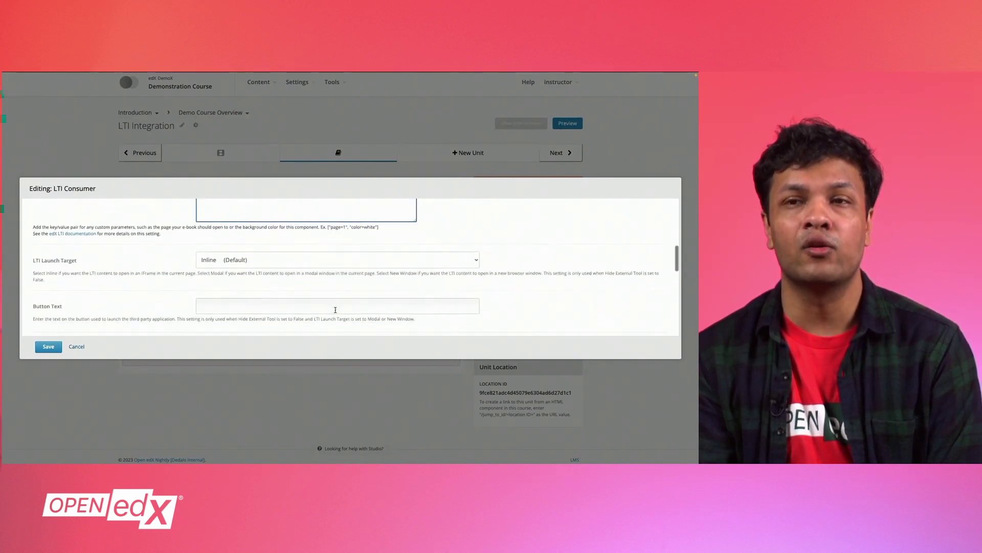
{"action": "left_click", "coordinate": [322, 264]}
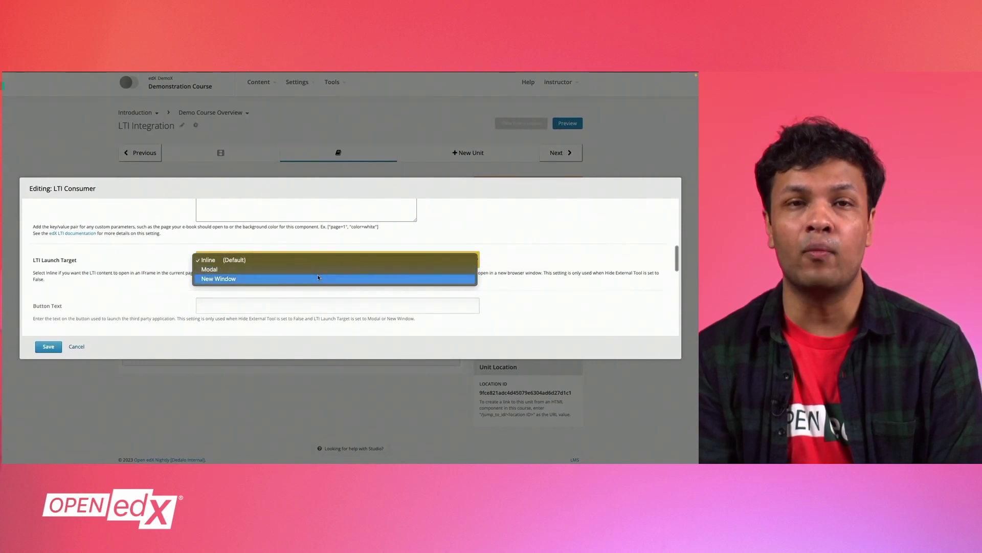
{"action": "left_click", "coordinate": [216, 305]}
{"action": "left_click", "coordinate": [216, 305]}
{"action": "left_click", "coordinate": [239, 326]}
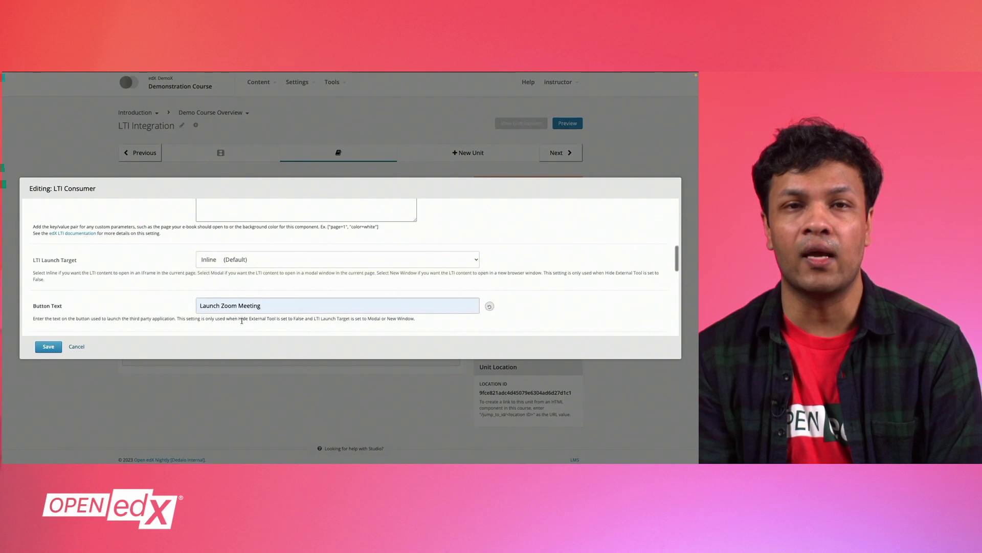
{"action": "scroll", "coordinate": [242, 322], "scroll_direction": "down", "scroll_amount": 2}
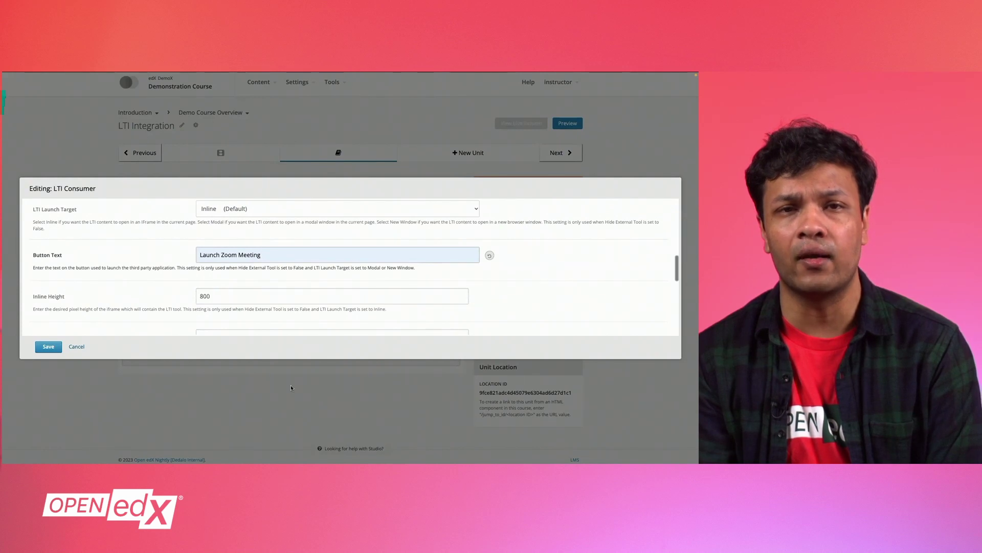
{"action": "scroll", "coordinate": [300, 294], "scroll_direction": "down", "scroll_amount": 2}
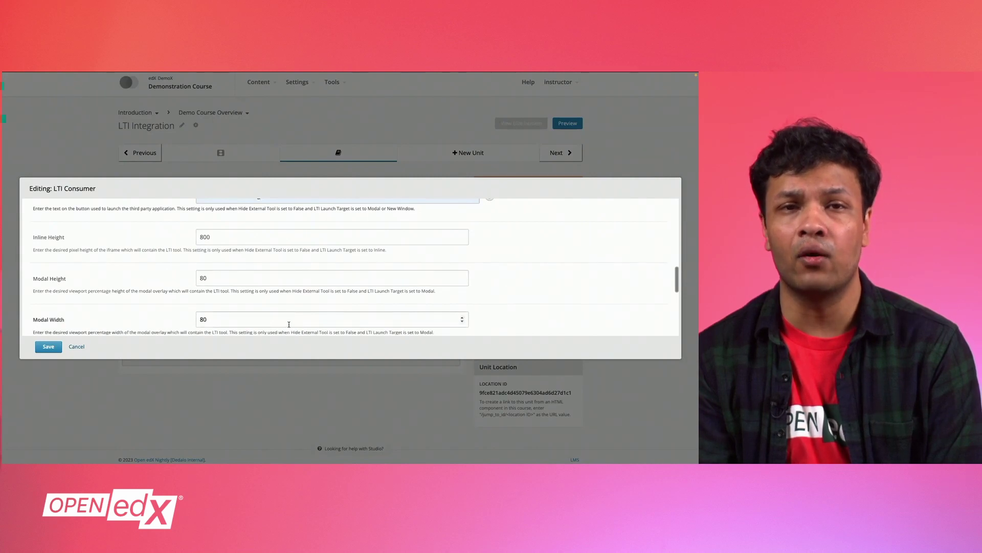
{"action": "scroll", "coordinate": [289, 324], "scroll_direction": "down", "scroll_amount": 3}
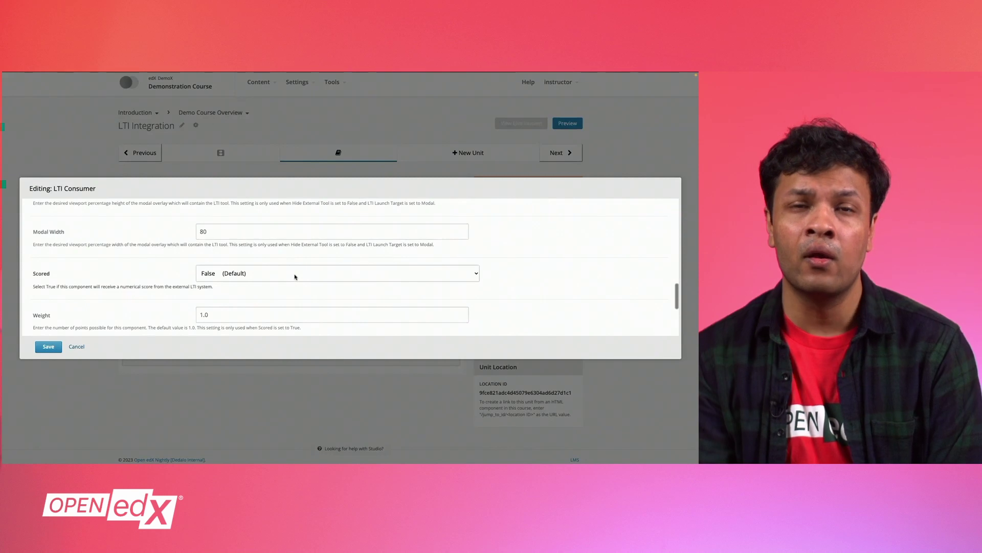
{"action": "scroll", "coordinate": [295, 279], "scroll_direction": "down", "scroll_amount": 2}
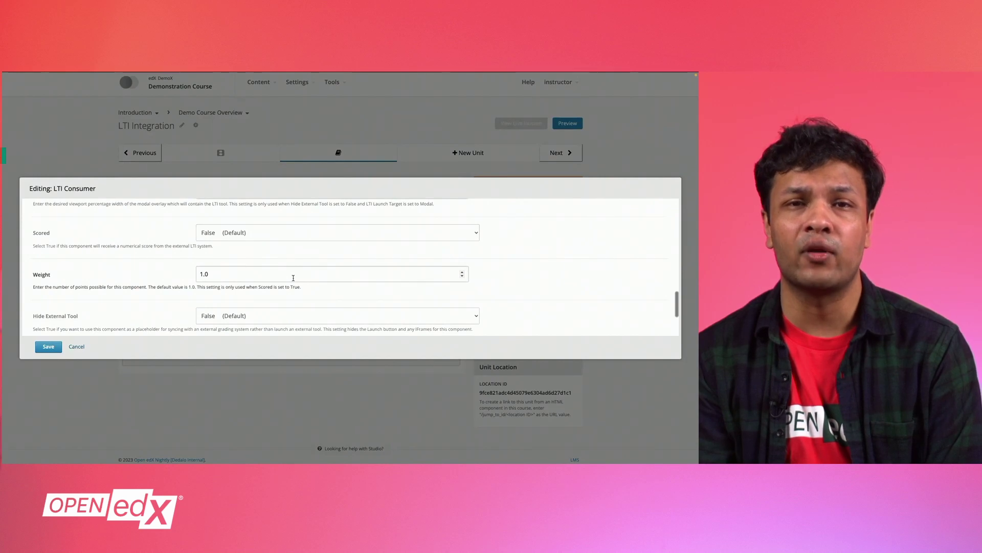
{"action": "scroll", "coordinate": [293, 278], "scroll_direction": "down", "scroll_amount": 1}
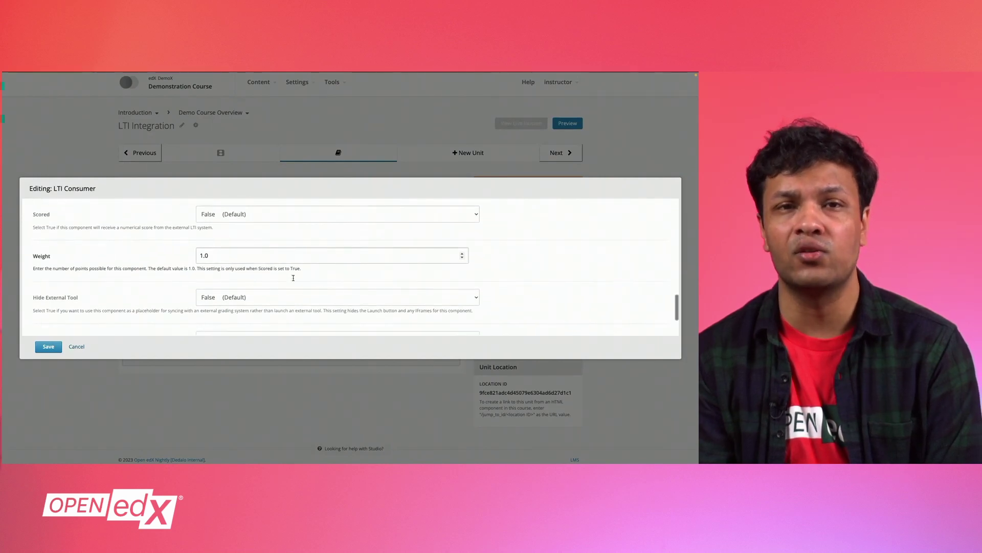
{"action": "scroll", "coordinate": [293, 278], "scroll_direction": "down", "scroll_amount": 2}
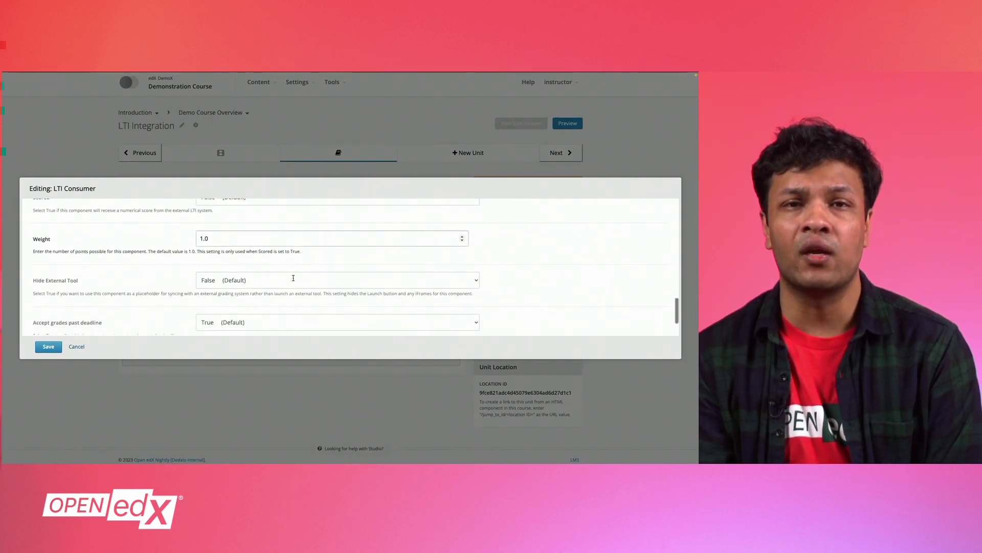
{"action": "scroll", "coordinate": [291, 285], "scroll_direction": "down", "scroll_amount": 1}
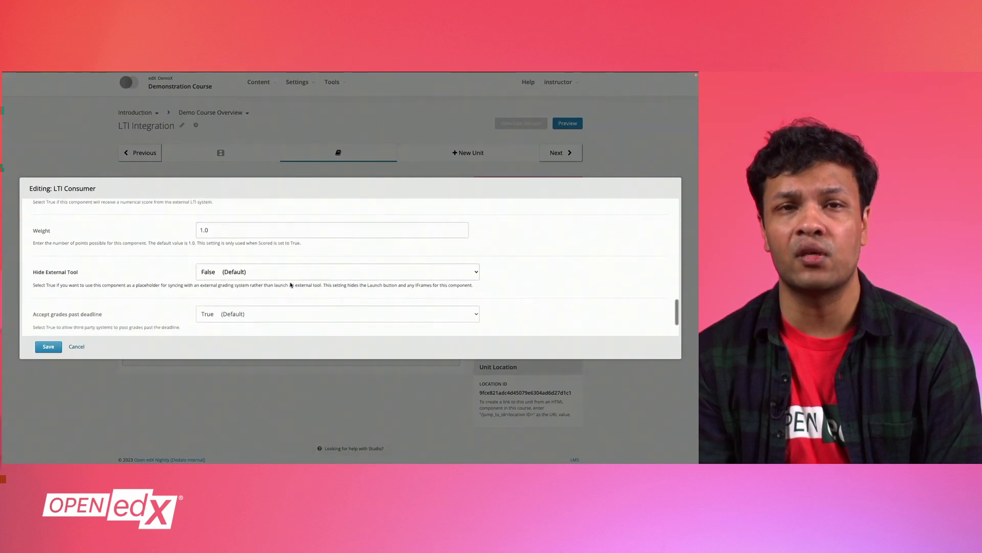
{"action": "scroll", "coordinate": [291, 285], "scroll_direction": "down", "scroll_amount": 2}
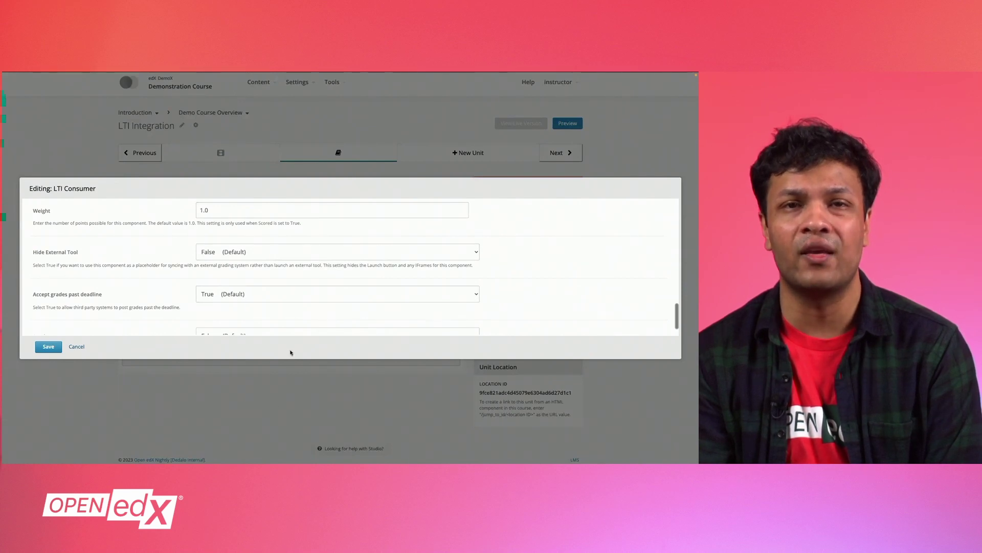
{"action": "scroll", "coordinate": [294, 320], "scroll_direction": "down", "scroll_amount": 2}
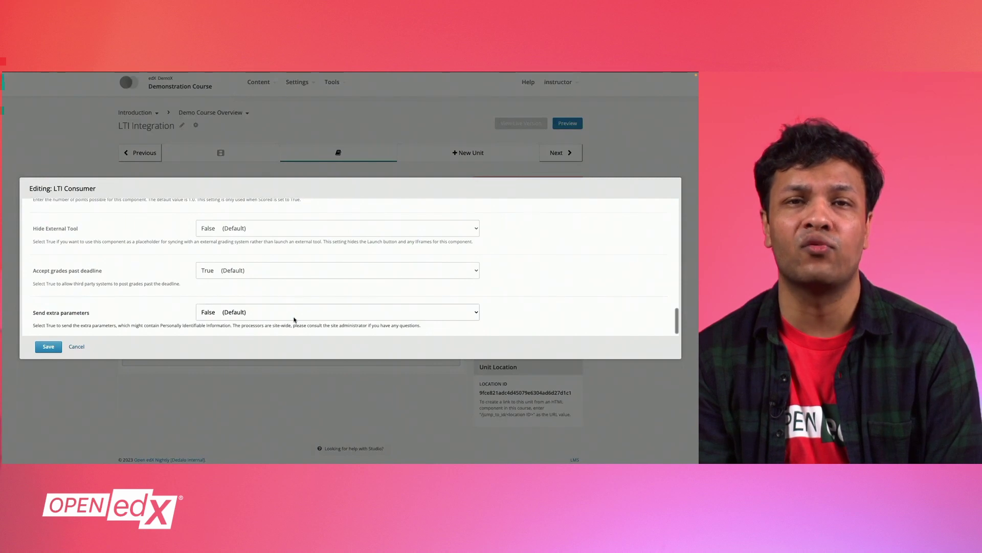
{"action": "scroll", "coordinate": [293, 320], "scroll_direction": "down", "scroll_amount": 1}
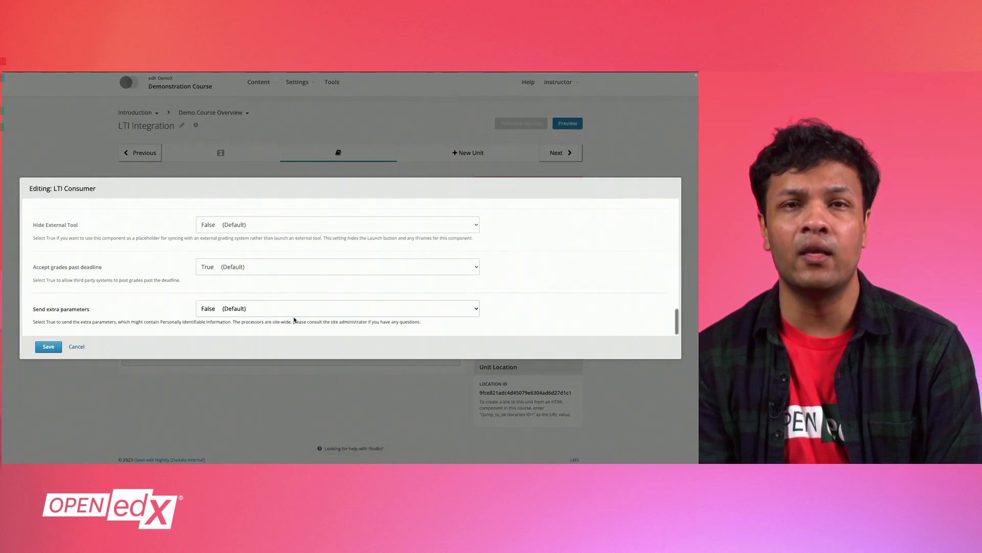
Step: Save the Zoom Live Session component and review its Redirect to Zoom preview
{"action": "left_click", "coordinate": [46, 347]}
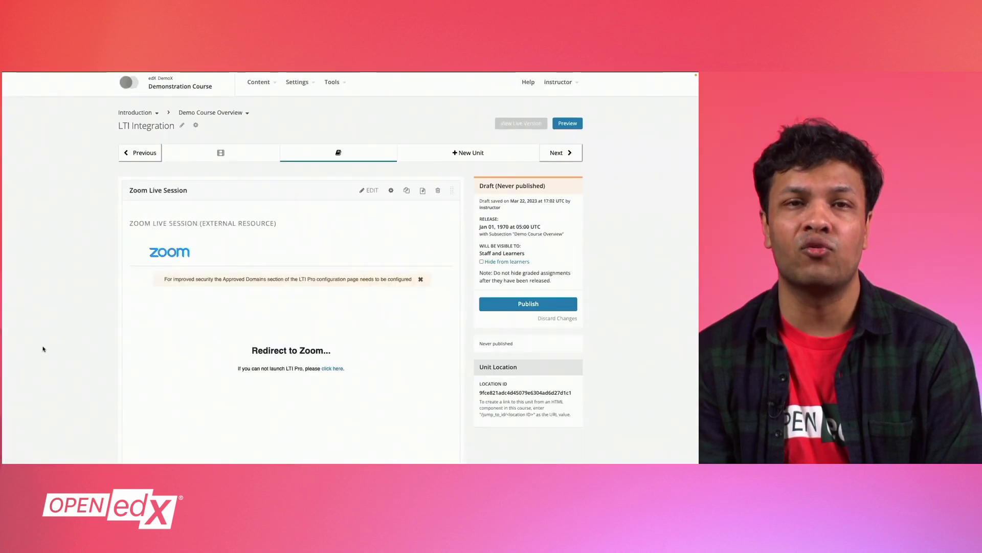
{"action": "scroll", "coordinate": [102, 335], "scroll_direction": "down", "scroll_amount": 2}
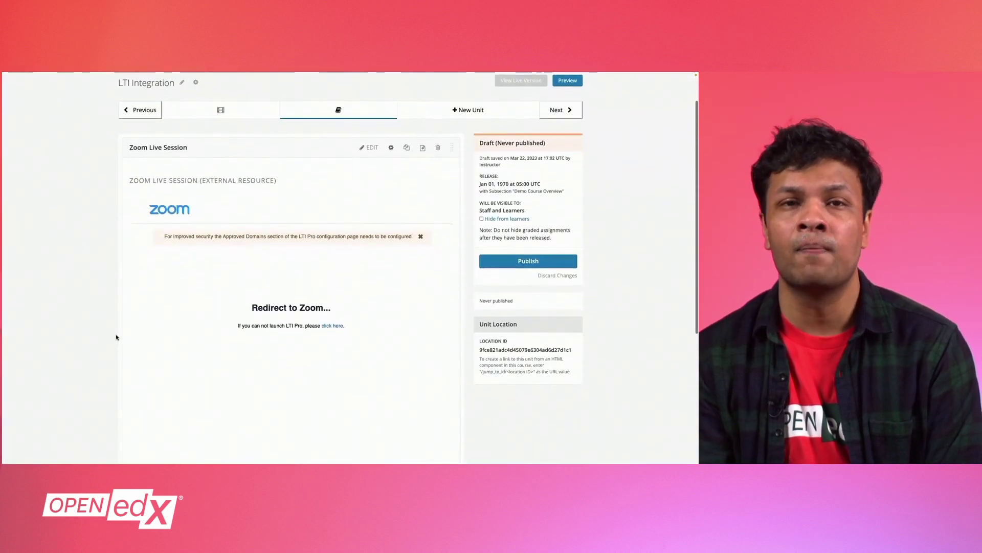